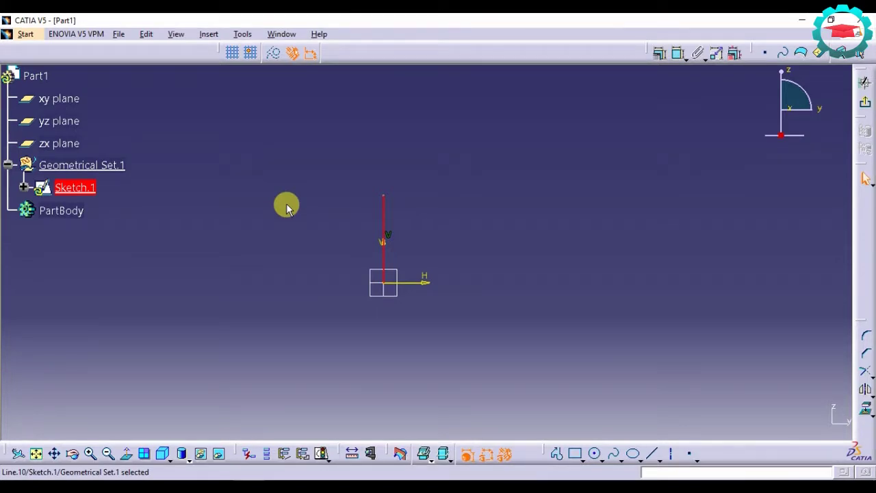
Step: Draw a single short slanted line up and to the right of the vertical line
left_click(286, 204)
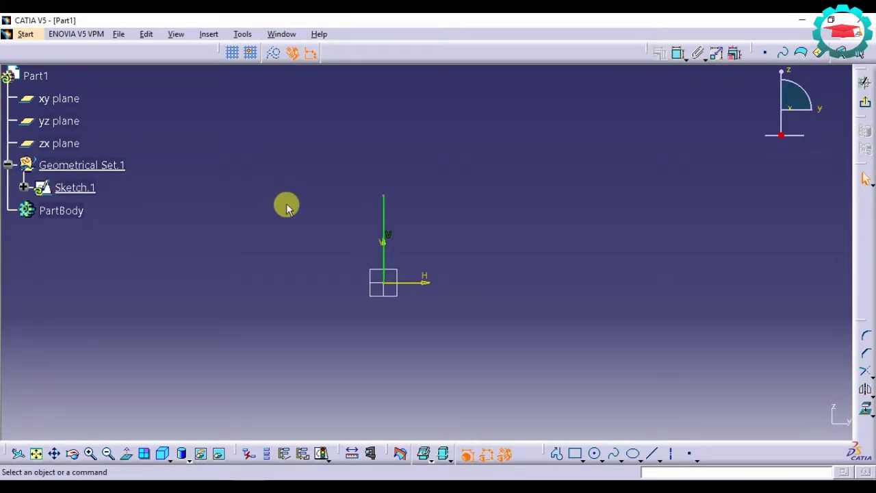
left_click(385, 258)
left_click(448, 207)
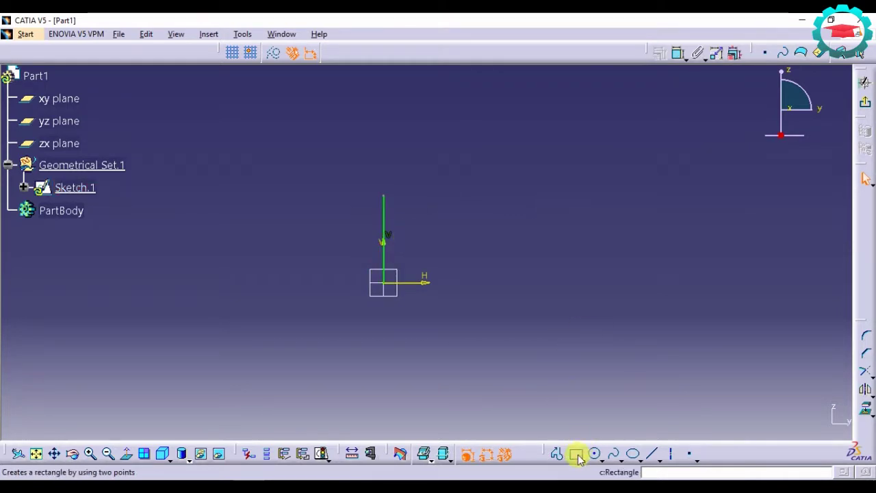
left_click(556, 453)
left_click(465, 182)
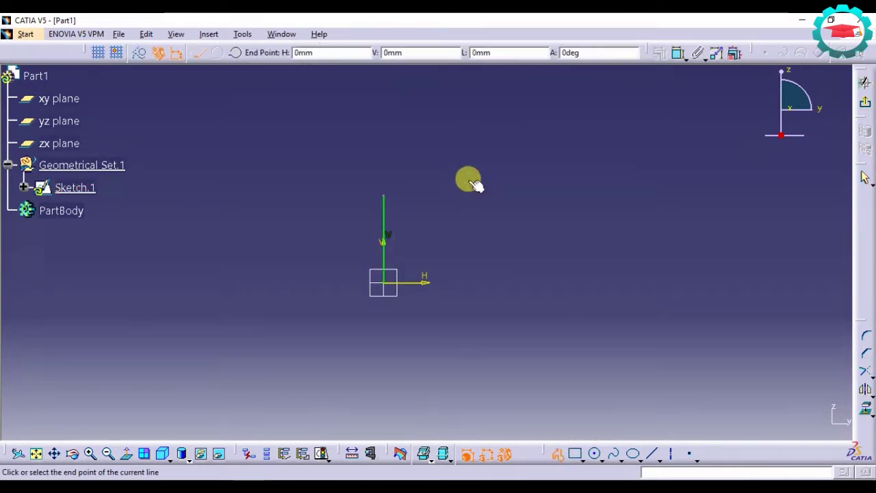
left_click(535, 161)
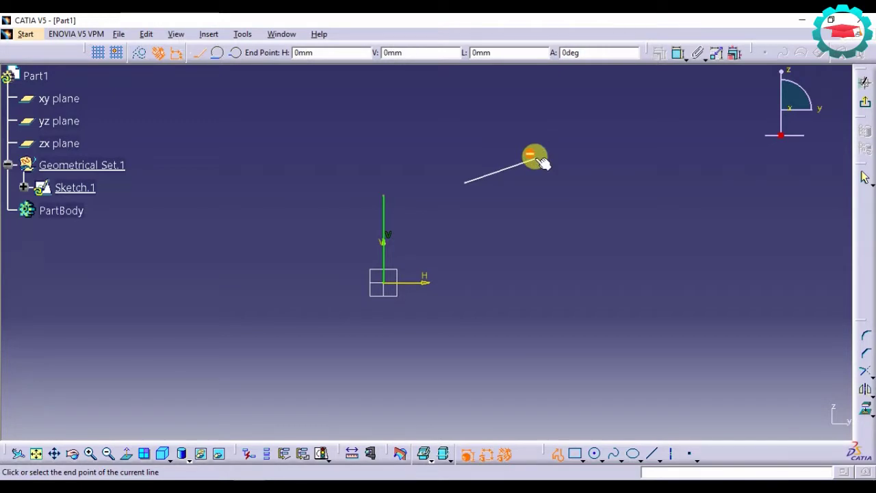
left_click(534, 160)
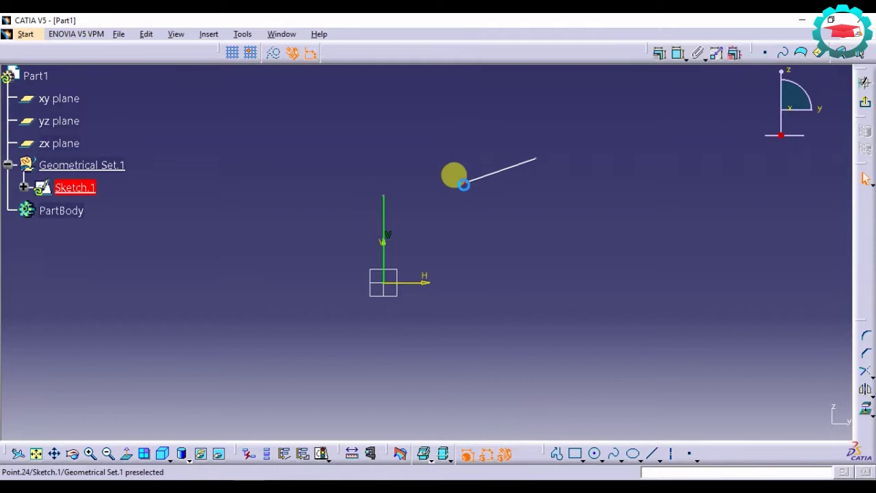
Step: Select the slanted line's lower endpoint together with the vertical line
left_click(465, 184)
left_click(387, 219)
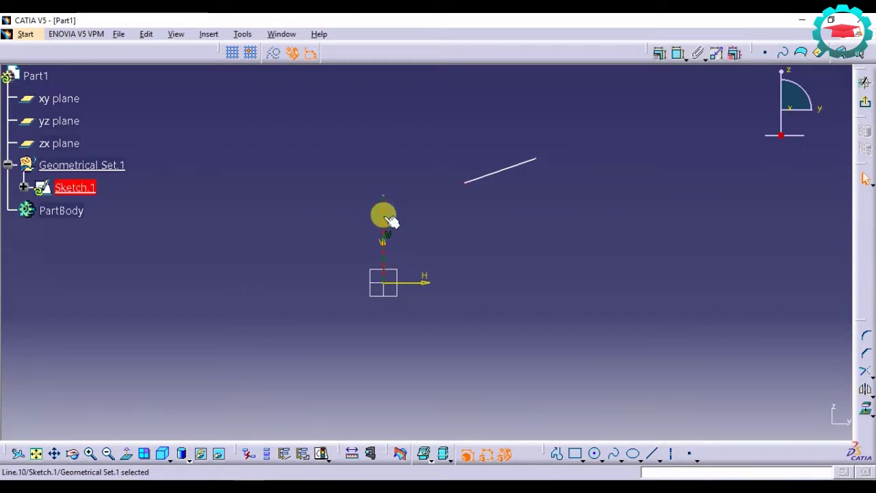
left_click(472, 188)
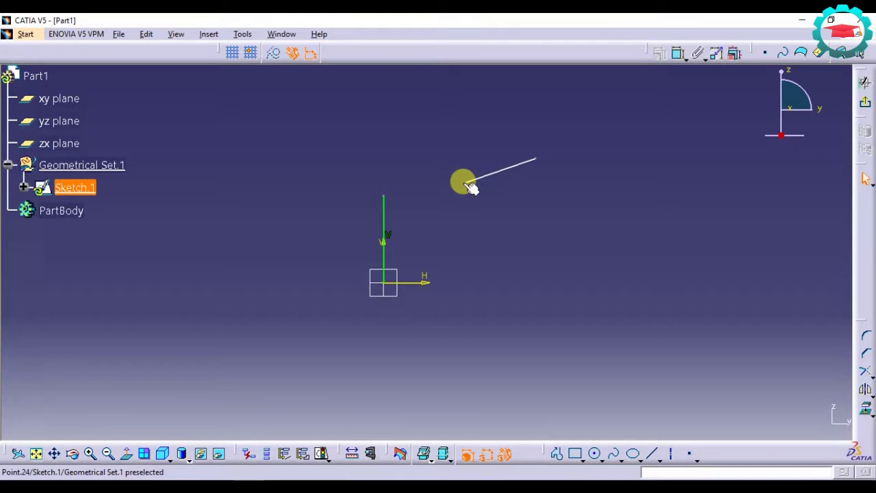
left_click(463, 183)
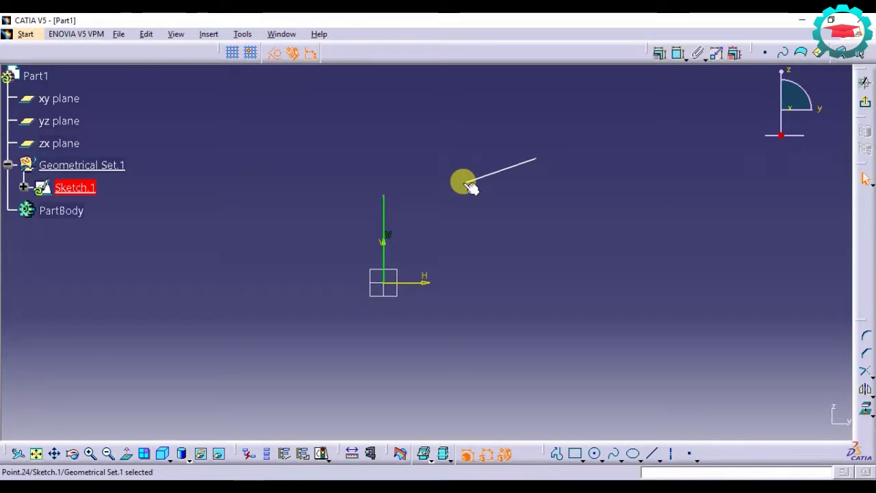
left_click(386, 224, "ctrl")
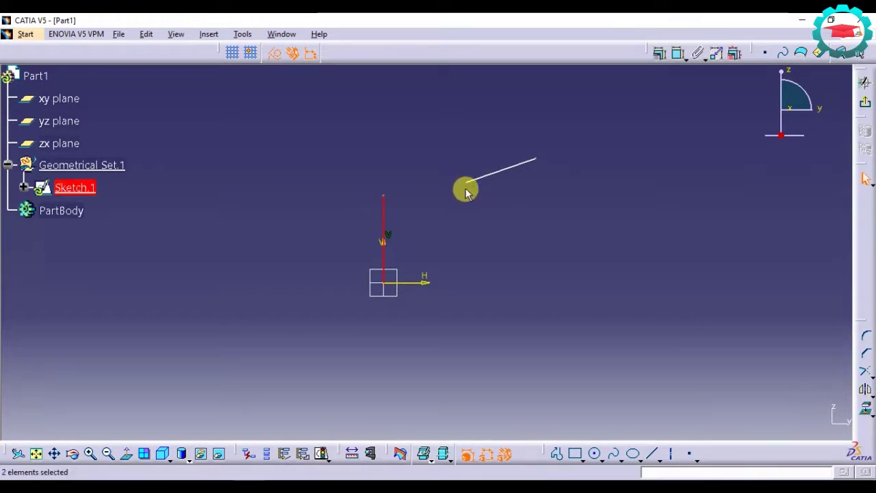
Step: Apply a Coincidence constraint between the slanted line's lower endpoint and the vertical line
left_click(660, 57)
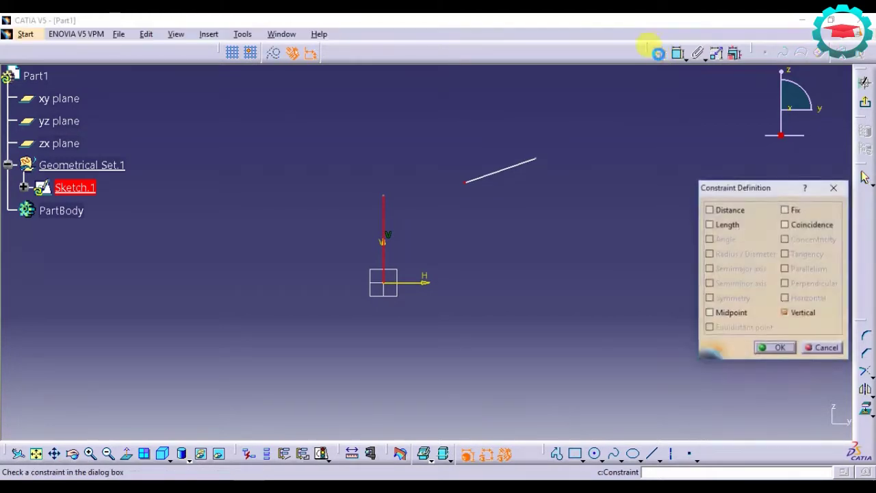
left_click(818, 226)
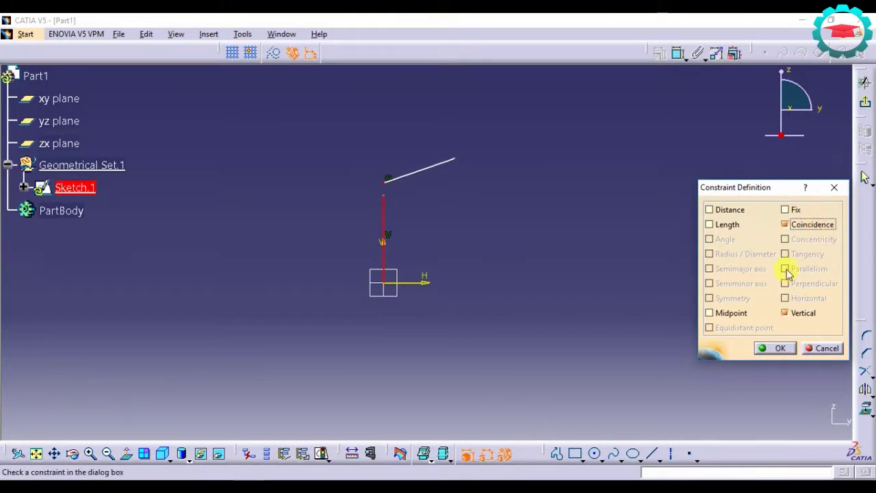
left_click(778, 348)
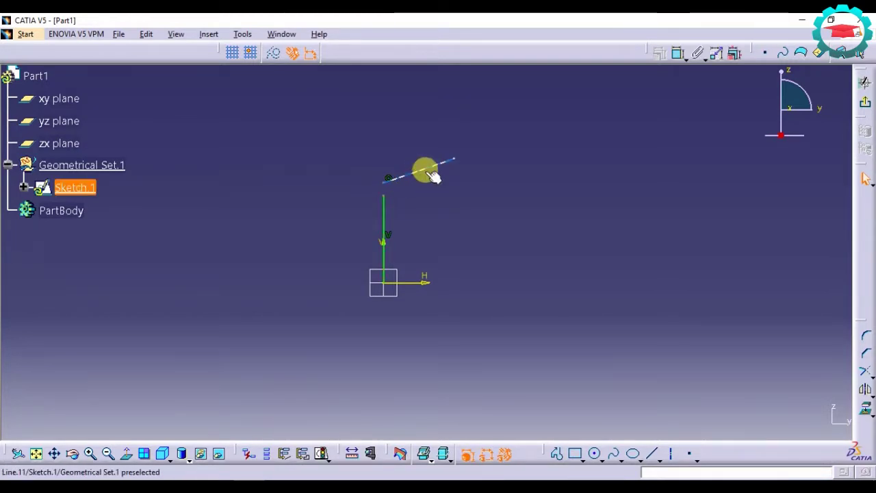
Step: Slide the slanted line up above the vertical line, then select its upper endpoint
left_click_drag(433, 174, 425, 186)
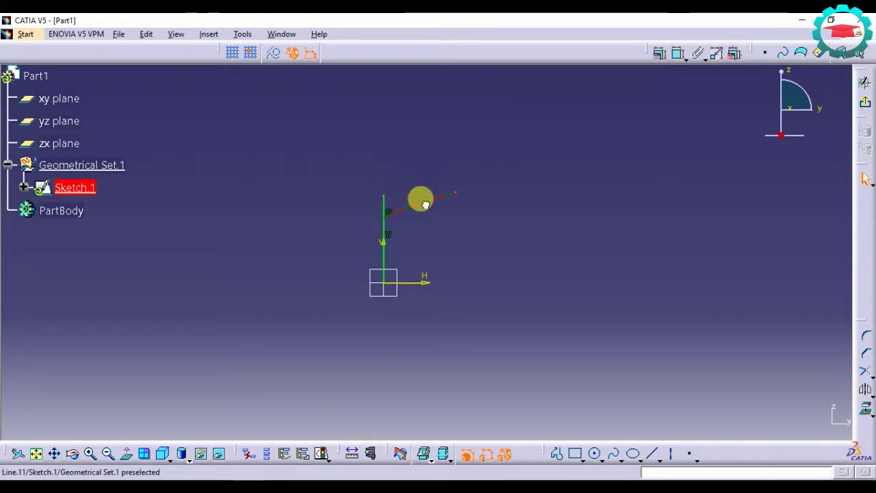
left_click(429, 205)
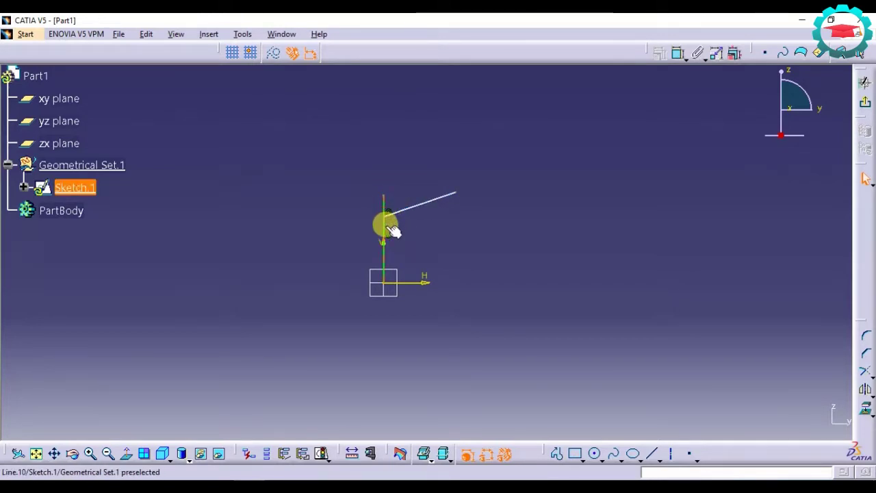
mouse_move(416, 203)
left_mouse_down()
mouse_move(424, 139)
mouse_move(419, 240)
mouse_move(424, 118)
mouse_move(426, 201)
mouse_move(436, 123)
mouse_move(439, 156)
mouse_move(388, 165)
mouse_move(390, 177)
left_mouse_up()
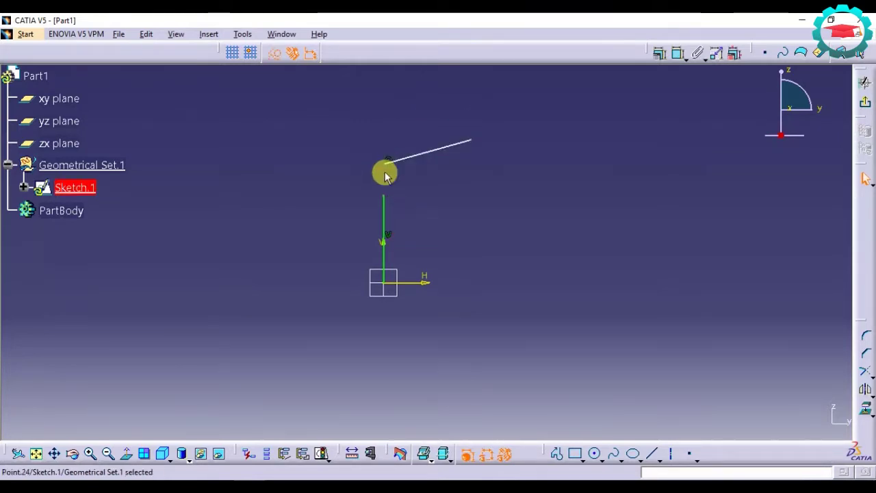
left_click(385, 205)
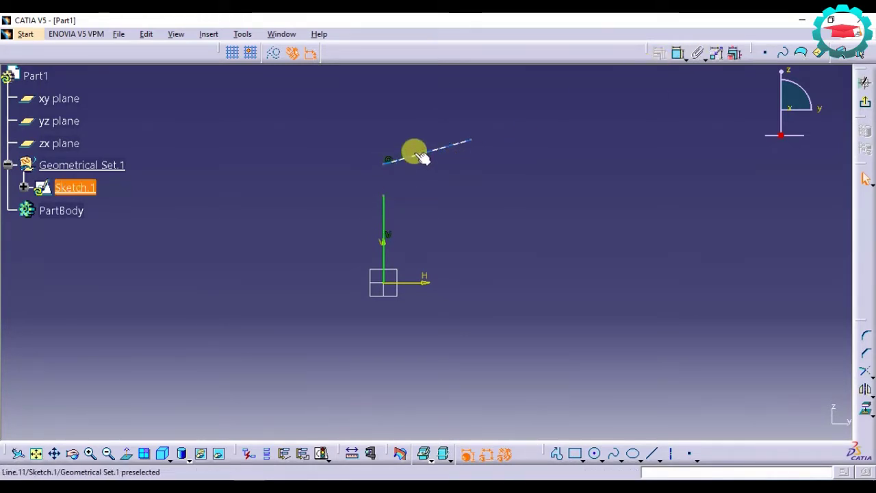
left_click(470, 141)
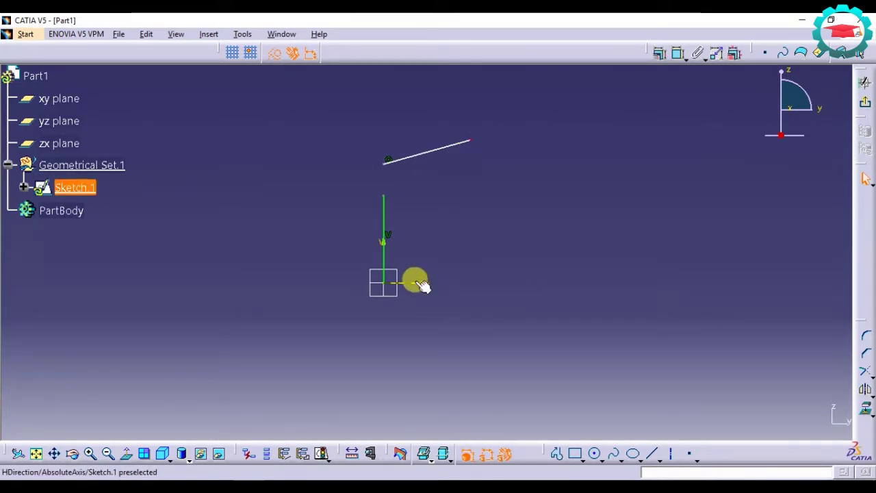
Step: Draw a horizontal line running right from the sketch origin
left_click(555, 452)
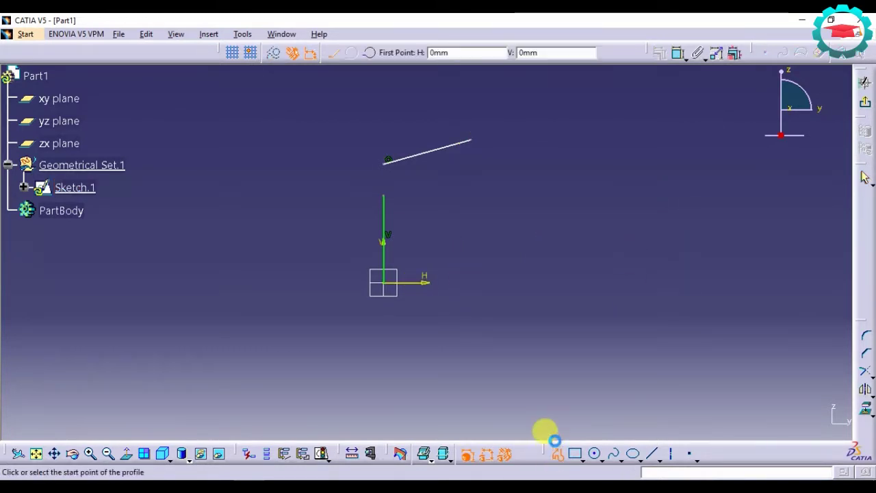
left_click(385, 282)
left_click(510, 282)
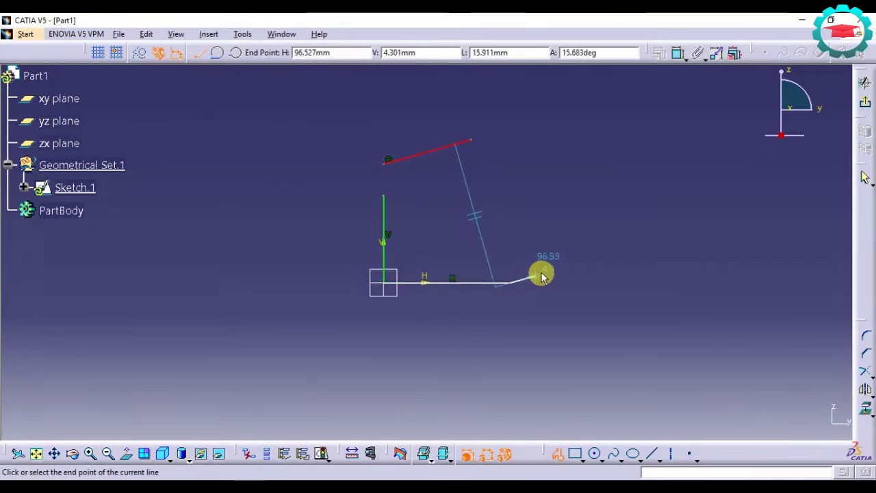
key("Escape")
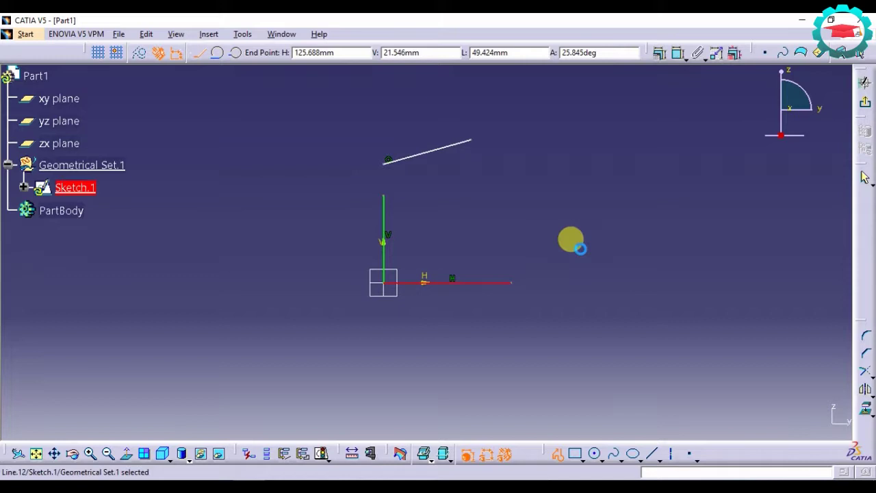
Step: Make the slanted line's upper endpoint coincide with the horizontal line
left_click(469, 140)
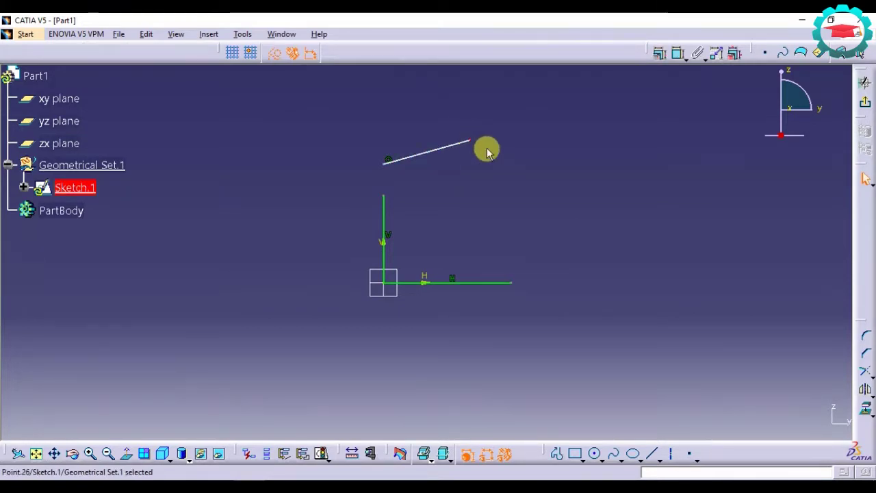
left_click(485, 284, "ctrl")
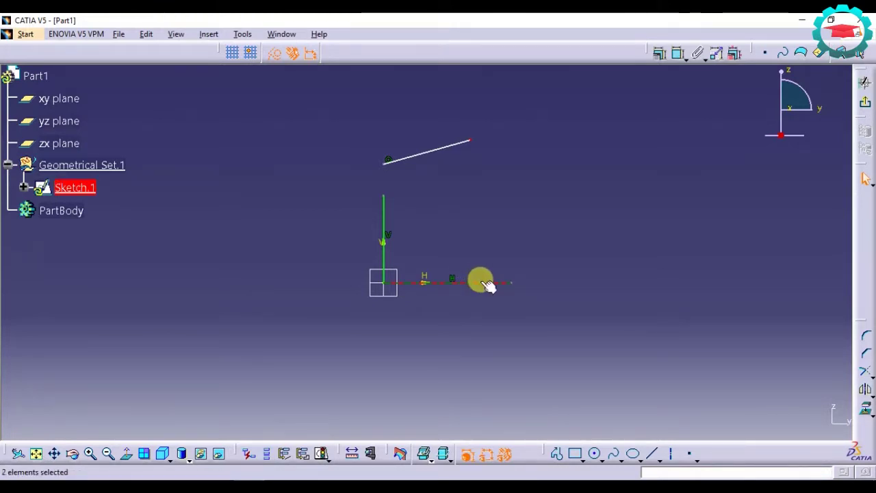
left_click(676, 53)
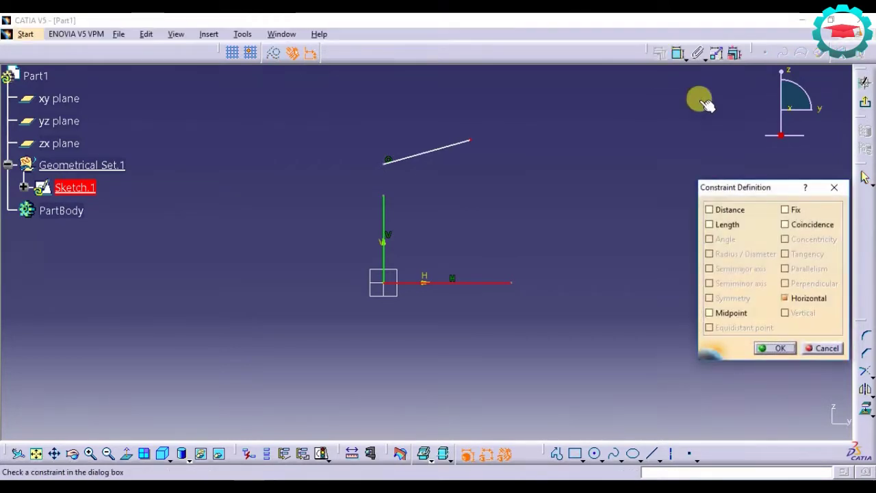
left_click(777, 347)
left_click(417, 200)
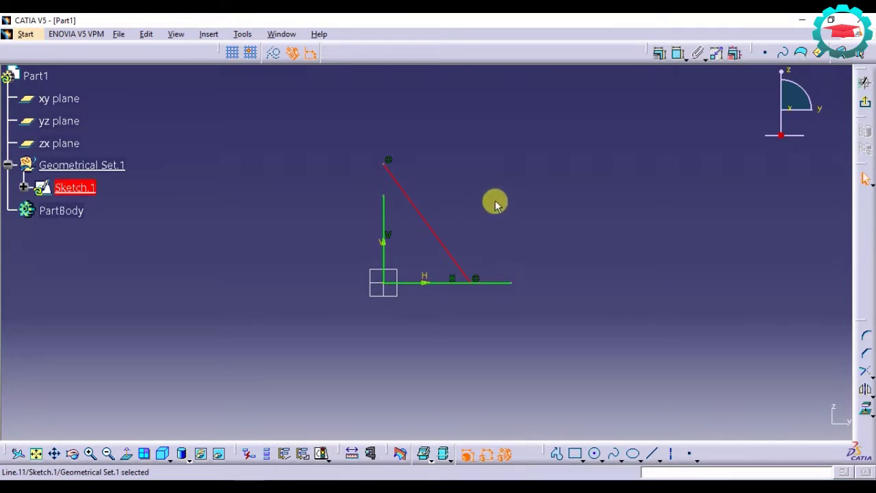
Step: Slide the slanted line along both lines and lift its top end above the vertical line
left_click(473, 267)
left_click_drag(463, 269, 505, 272)
left_click(503, 245)
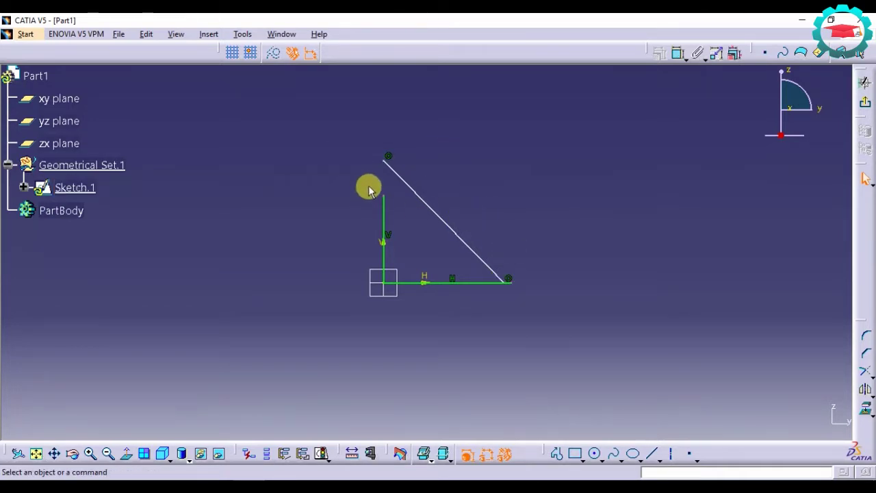
left_click(387, 159)
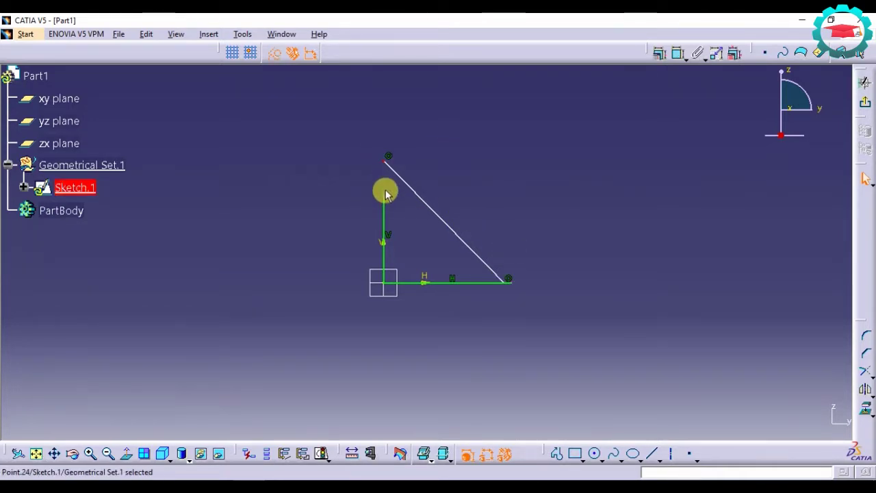
left_click(438, 180)
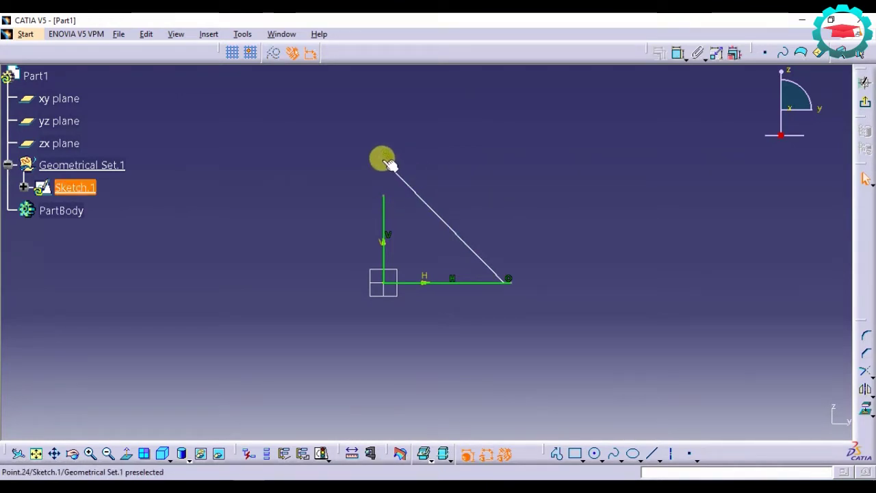
left_click(381, 207)
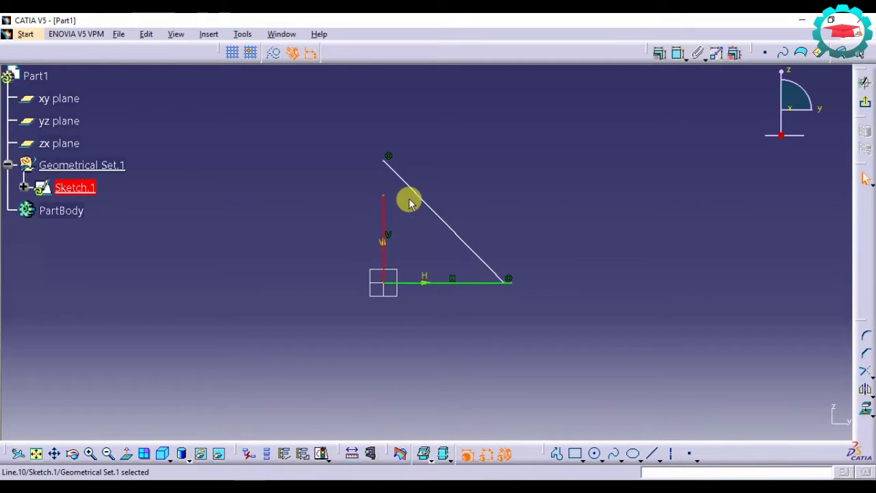
mouse_move(386, 164)
left_mouse_down()
mouse_move(386, 190)
mouse_move(387, 132)
mouse_move(395, 147)
mouse_move(388, 139)
left_mouse_up()
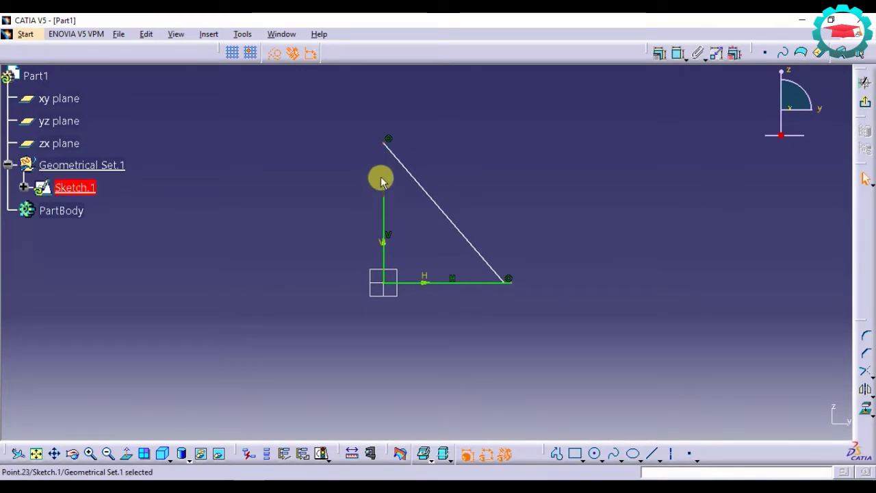
Step: Pull the slanted line's lower end out past the horizontal line's right end
left_click(395, 143)
left_click(538, 150)
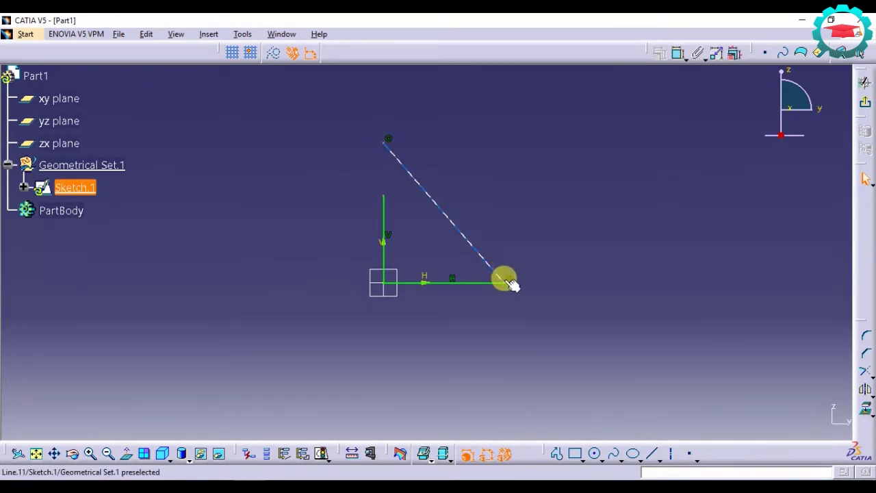
left_click_drag(507, 281, 540, 276)
left_click(541, 277)
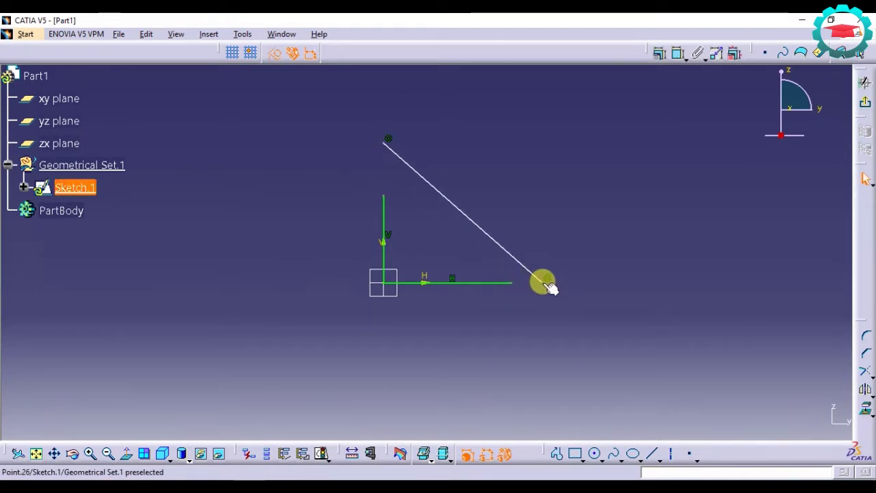
left_click(518, 288)
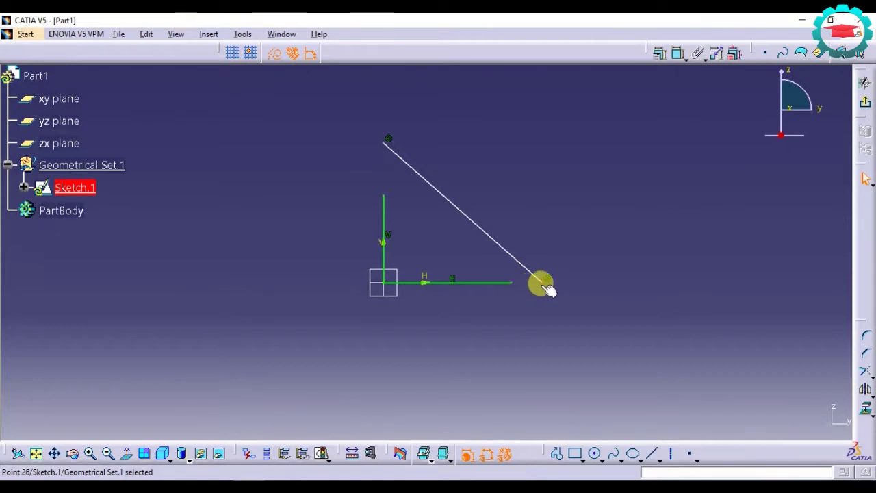
left_click(518, 287)
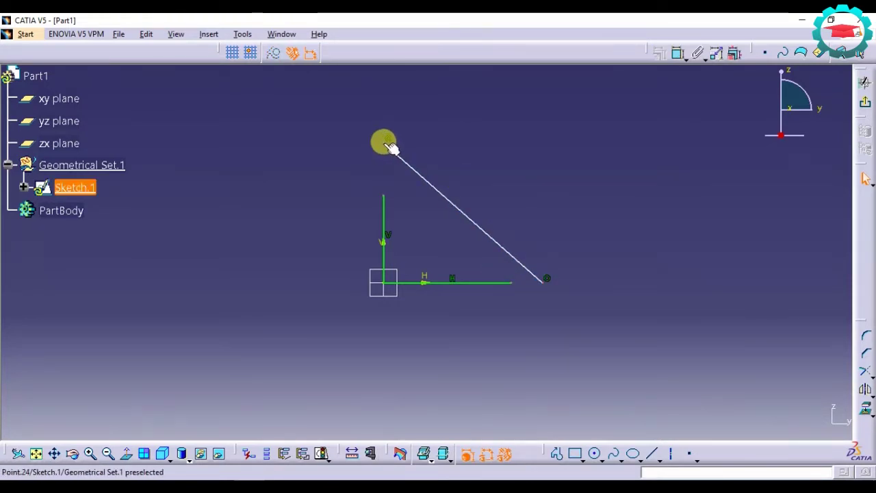
Step: Make the slanted line's top endpoint coincide with the vertical line's top endpoint
left_click(421, 169)
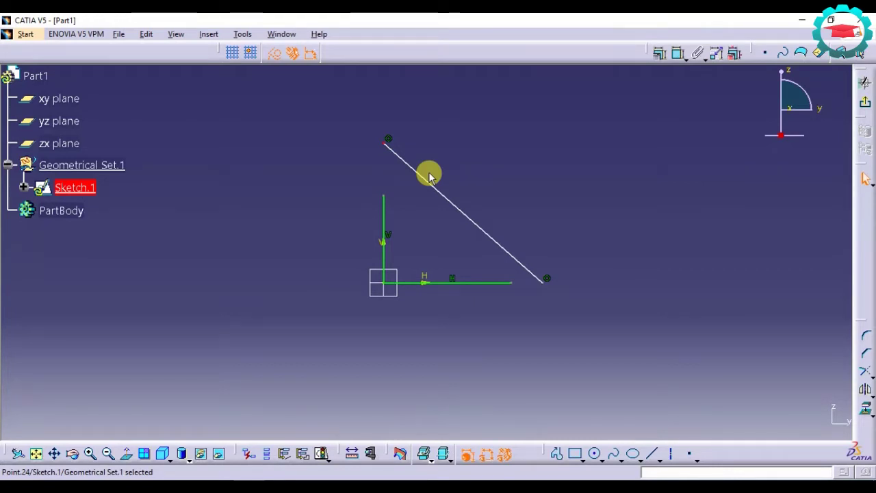
left_click(387, 199, "ctrl")
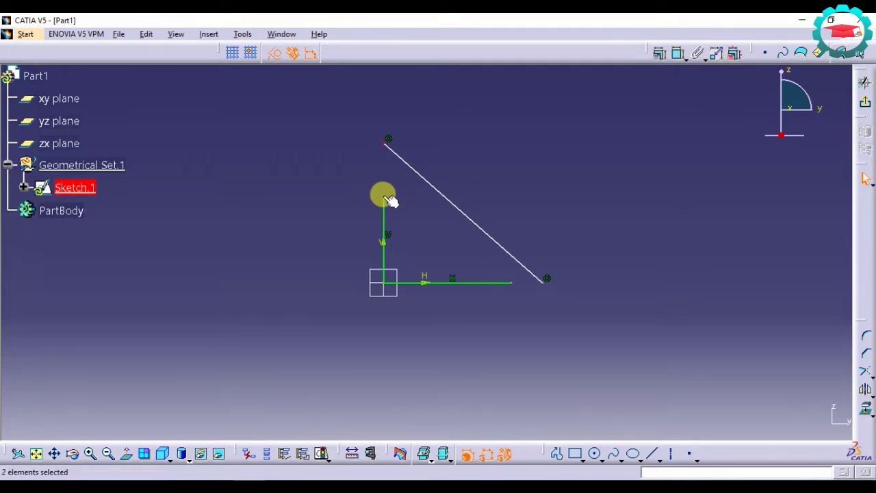
left_click(656, 50)
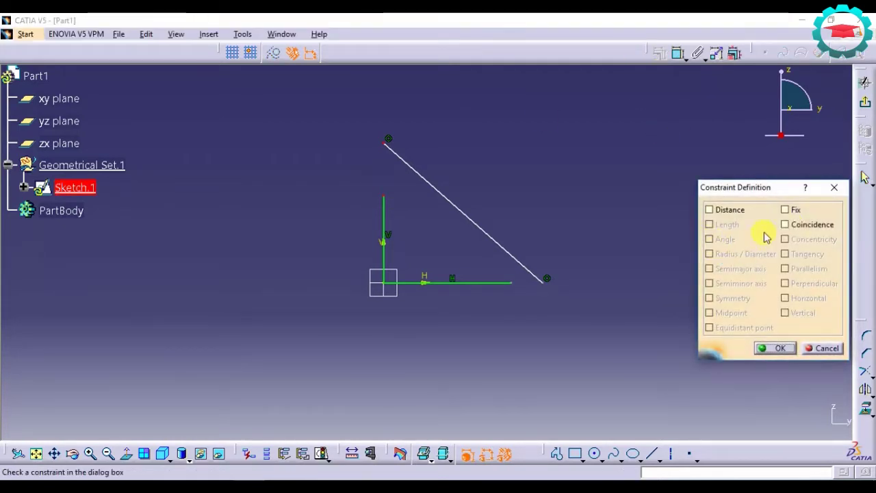
left_click(794, 224)
left_click(550, 283)
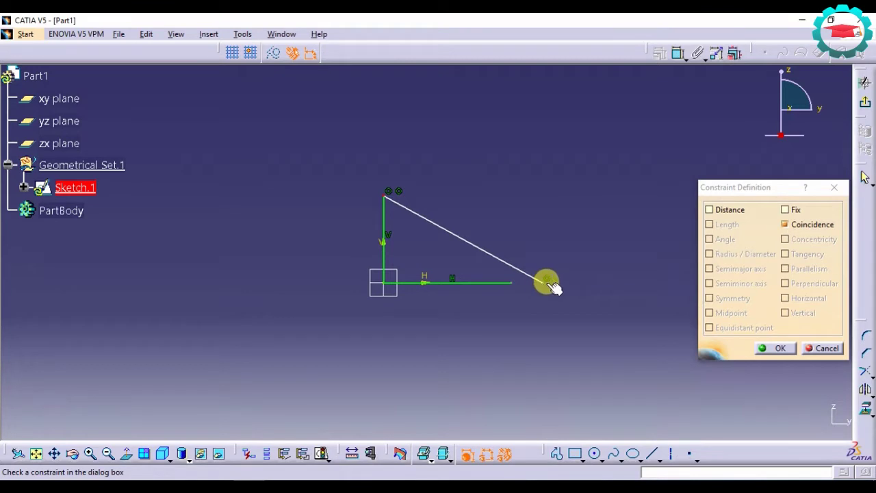
Step: Make the slanted line's lower endpoint coincide with the horizontal line's right end
left_click(782, 348)
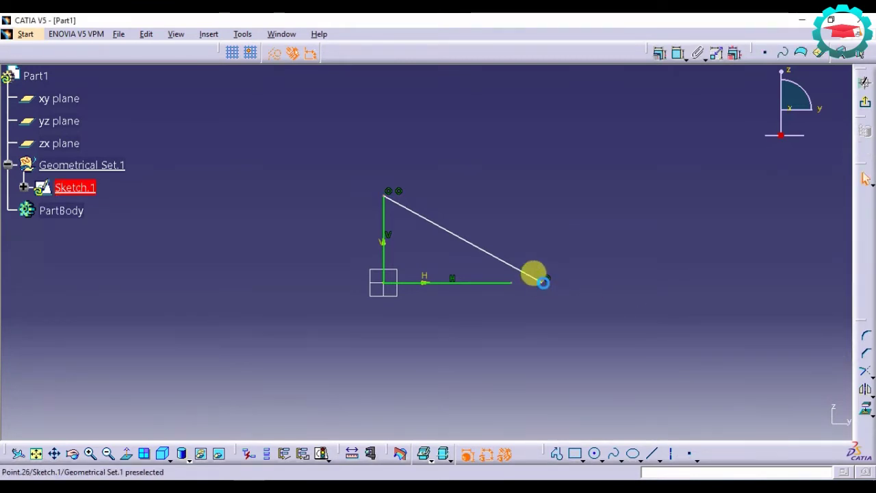
left_click(546, 282)
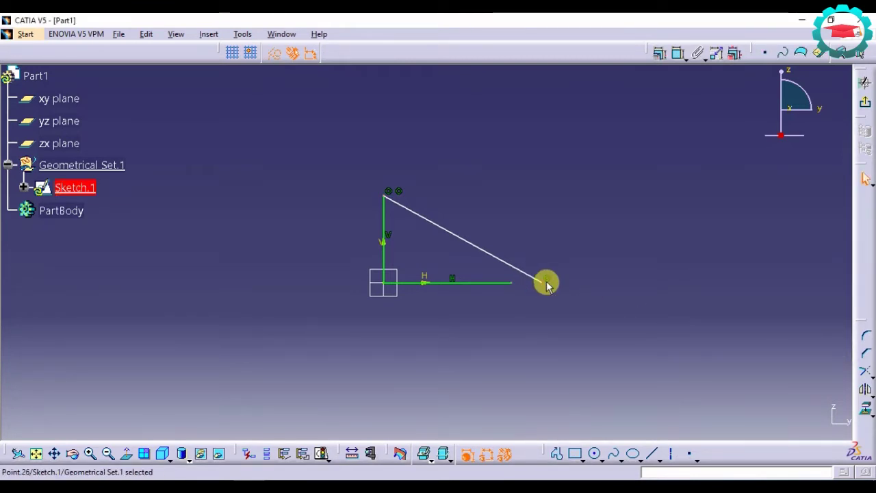
left_click(509, 282, "ctrl")
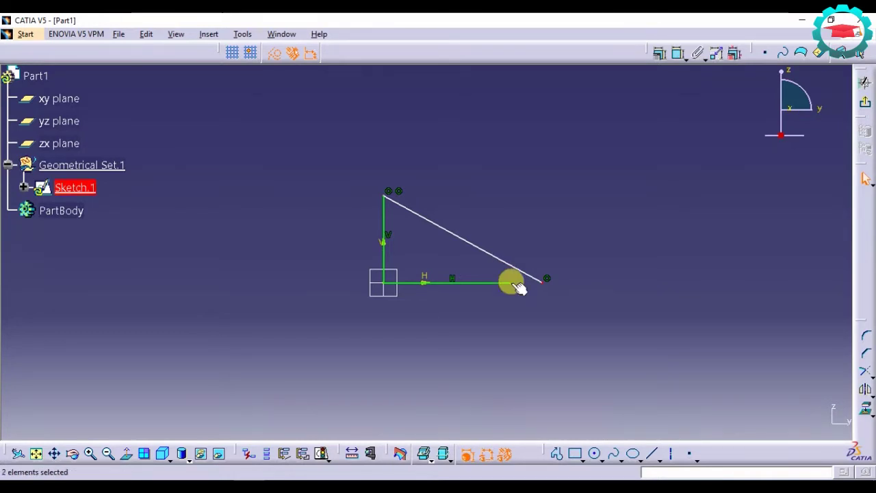
left_click(659, 53)
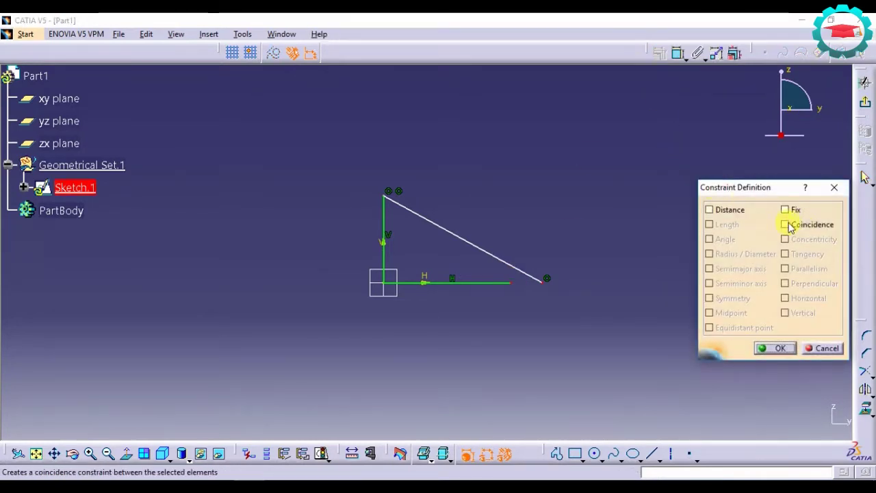
left_click(784, 224)
left_click(780, 348)
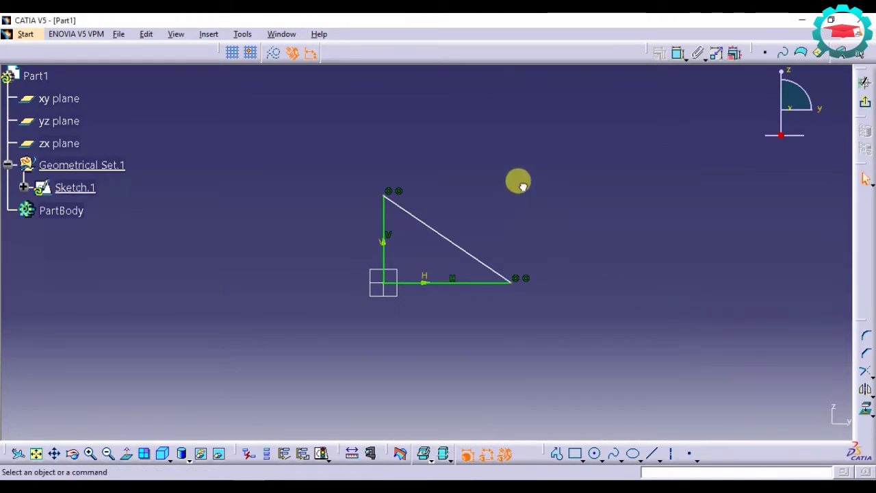
left_click(438, 233)
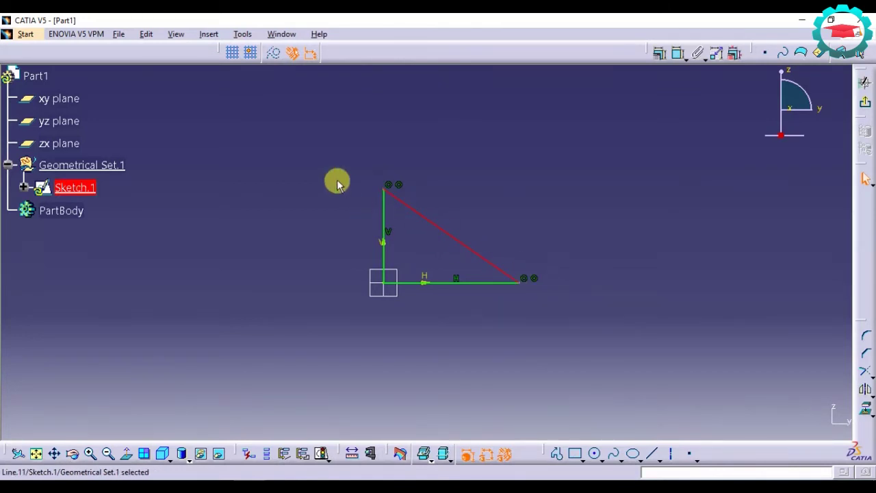
Step: Dimension the horizontal line with a length of 85
left_click(568, 196)
left_click(676, 55)
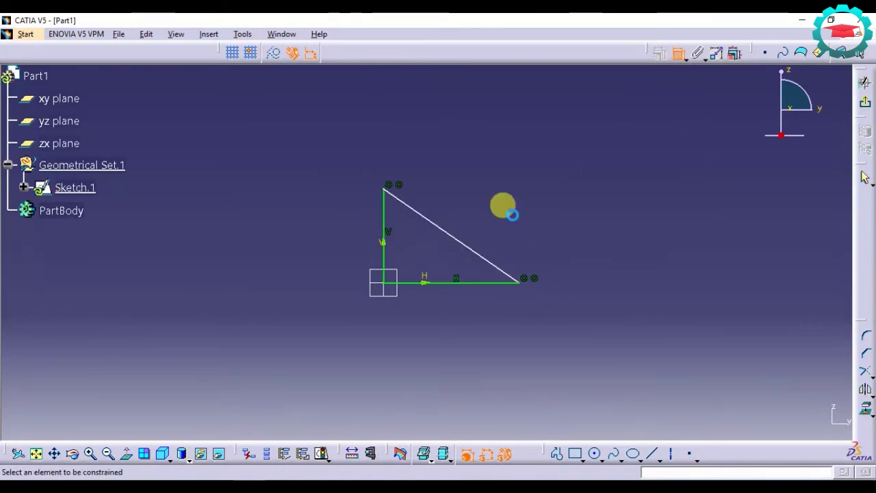
left_click(466, 281)
left_click(465, 335)
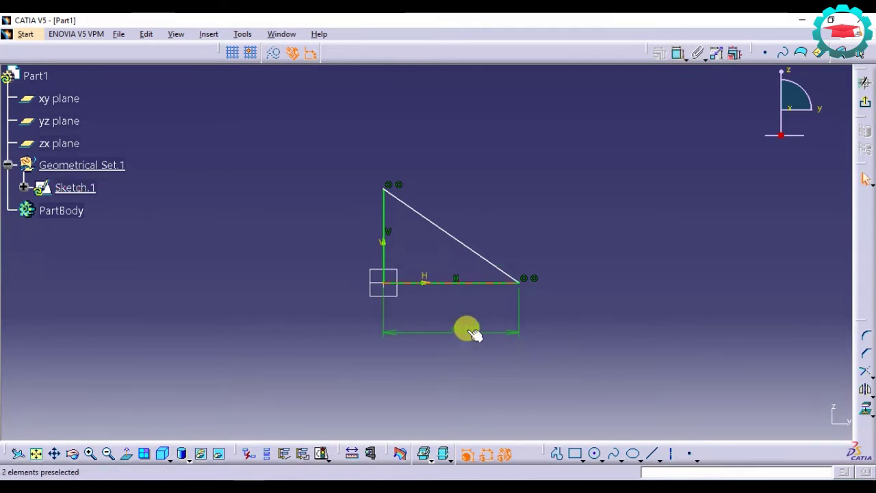
double_click(465, 333)
type("85")
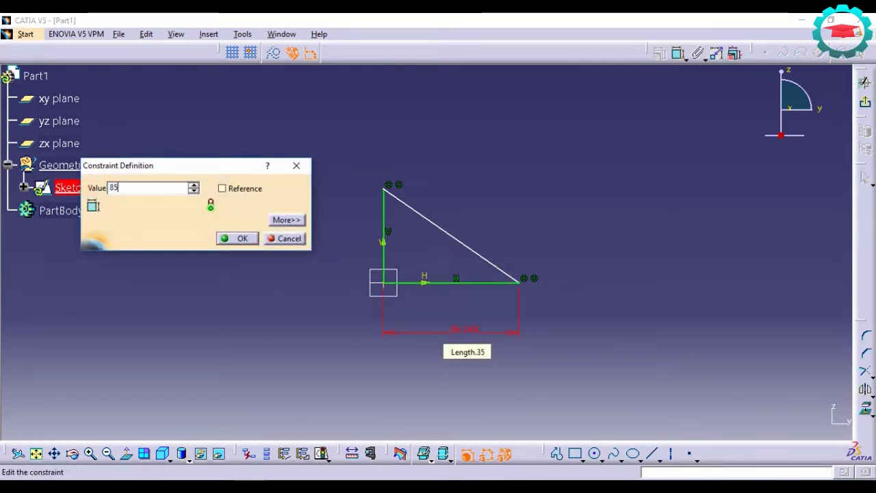
key("Return")
Step: Dimension the vertical line with a height of 50
left_click(671, 55)
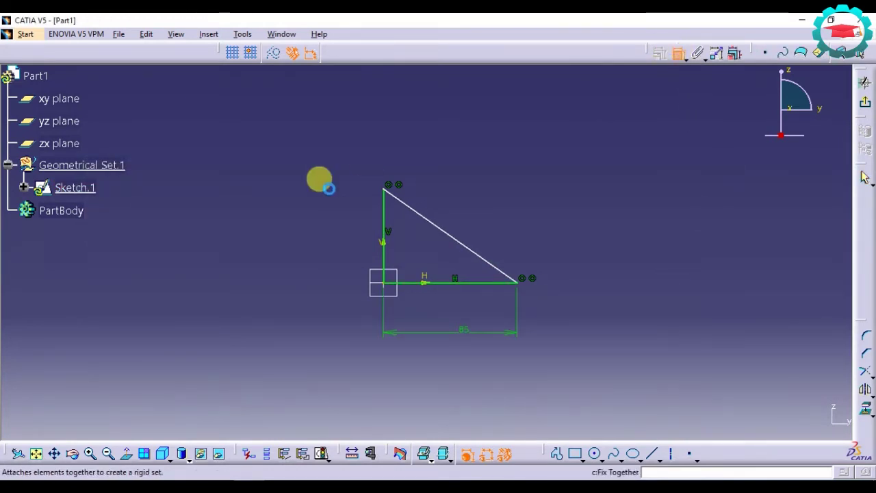
left_click(384, 219)
left_click(315, 215)
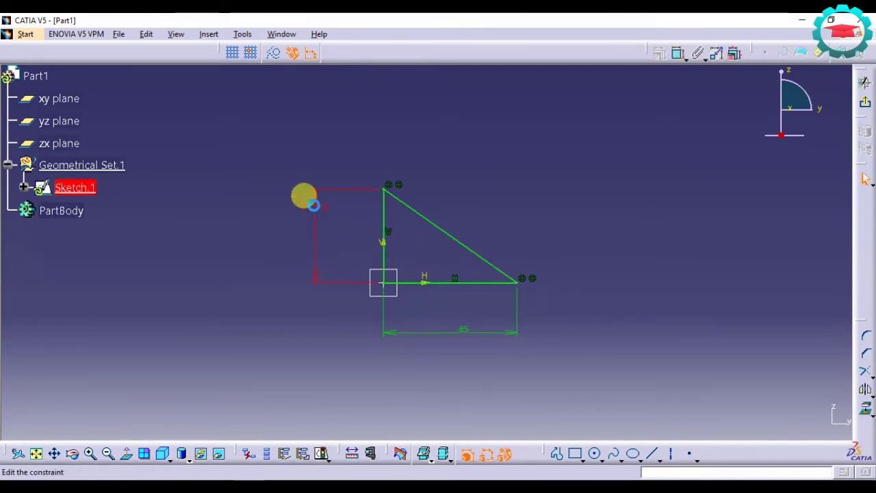
double_click(312, 205)
type("50mm")
key("Return")
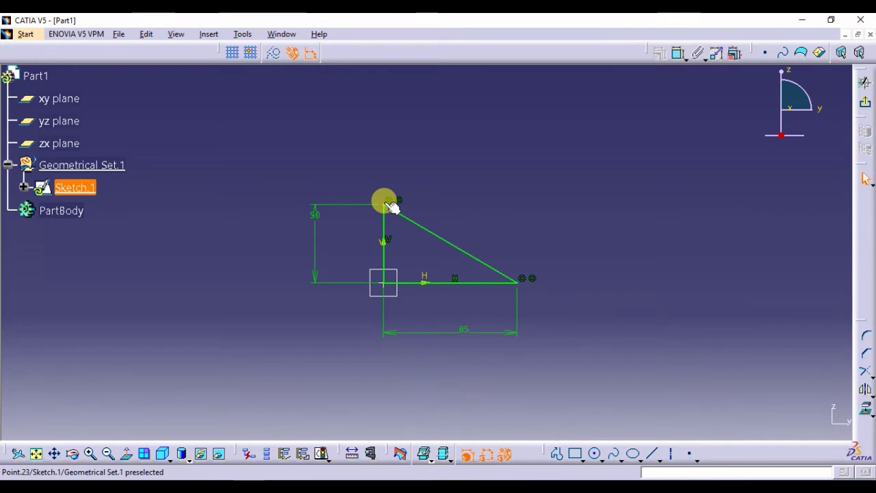
left_click(471, 205)
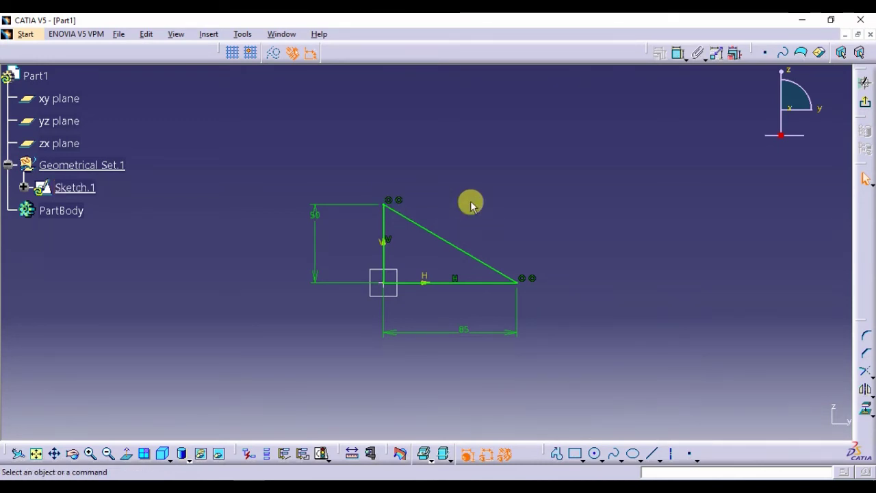